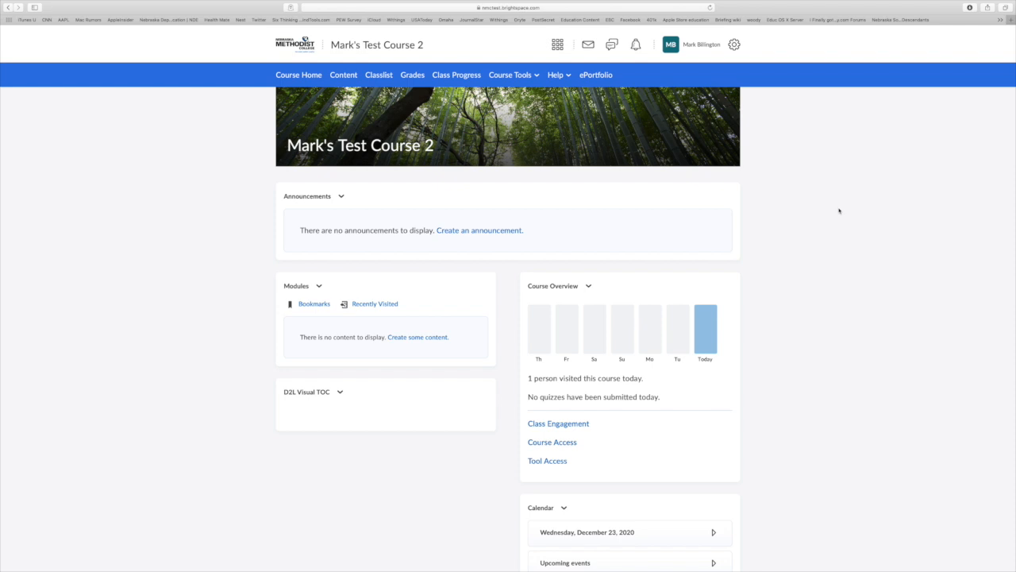
- Open the grade management page of the course and start a new grade category
{"action": "left_click", "coordinate": [413, 77]}
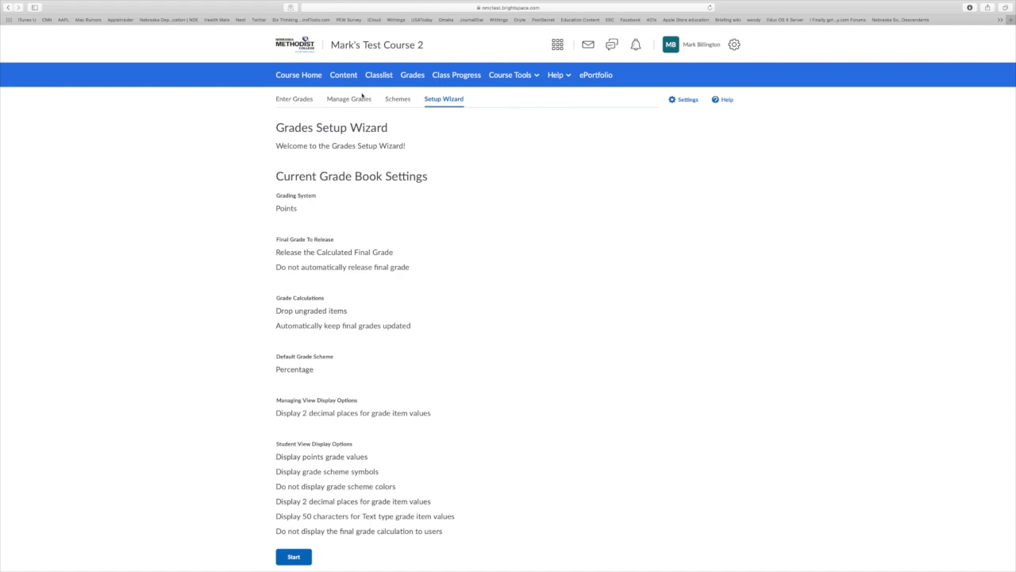
{"action": "left_click", "coordinate": [350, 99]}
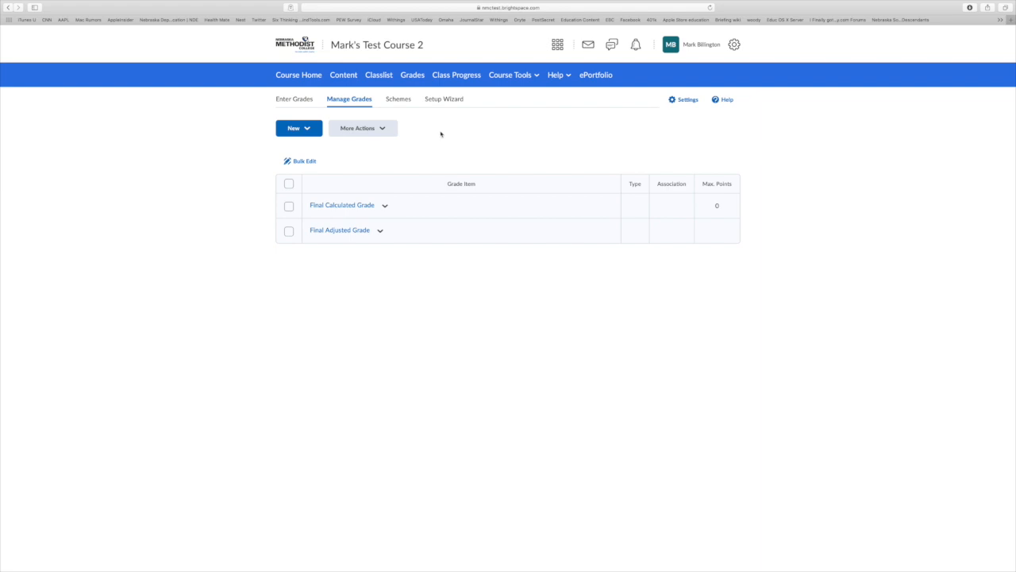
{"action": "left_click", "coordinate": [308, 130]}
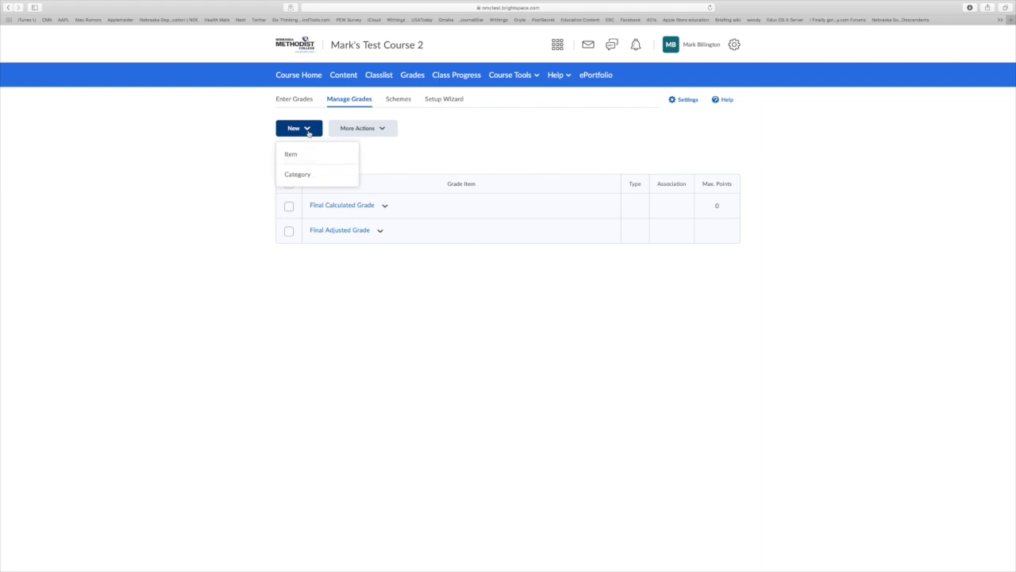
{"action": "left_click", "coordinate": [304, 174]}
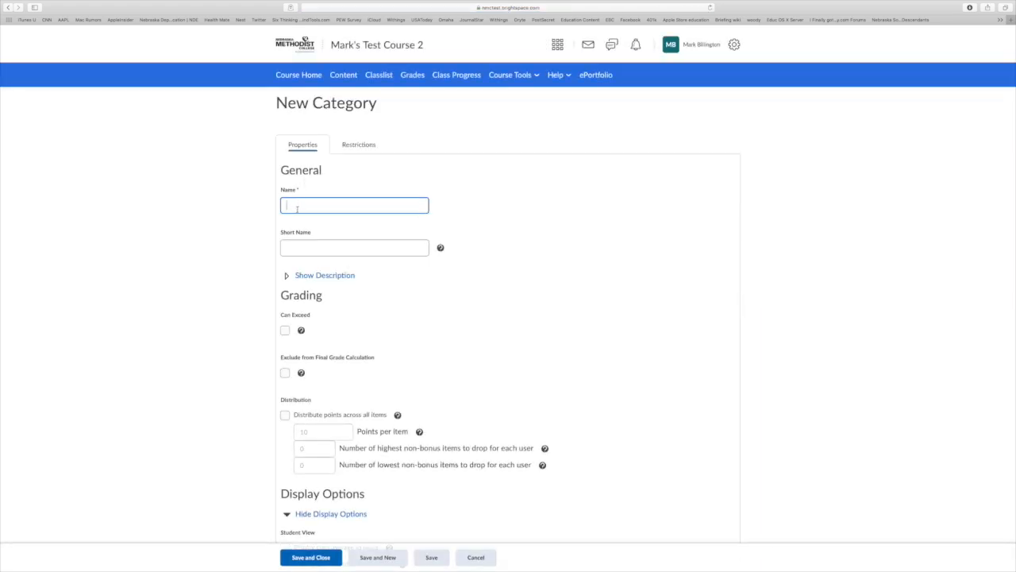
- Name the new category "Weekly Assignments" and give it the short name "Assignments"
{"action": "type", "text": "Weel"}
{"action": "key", "text": "BackSpace"}
{"action": "key", "text": "BackSpace"}
{"action": "type", "text": "ee"}
{"action": "key", "text": "BackSpace"}
{"action": "type", "text": "kly Assignments"}
{"action": "left_click", "coordinate": [297, 249]}
{"action": "type", "text": "Assignments"}
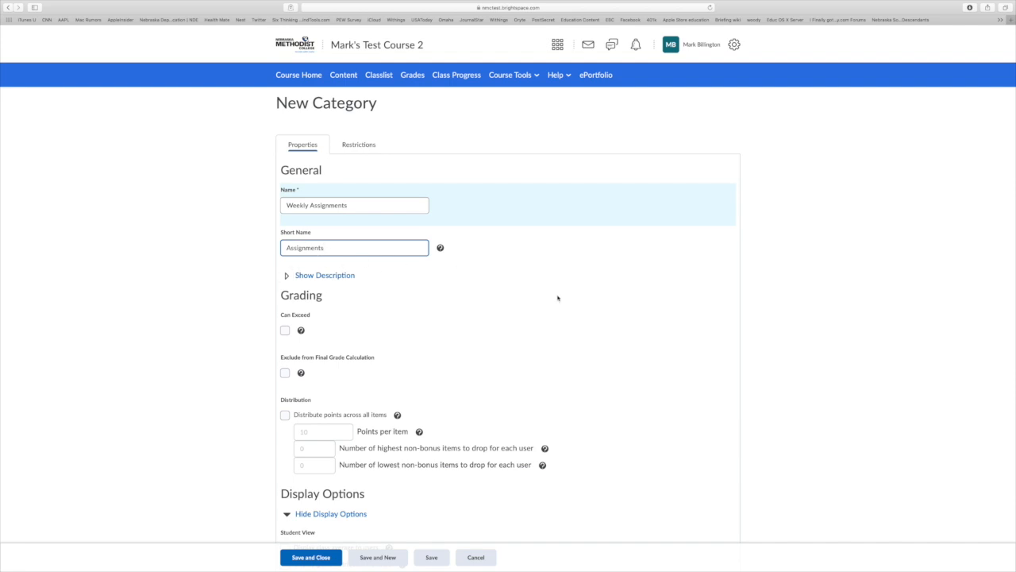
- Review the grading, distribution and display options of the Weekly Assignments category, then save and close it
{"action": "scroll", "coordinate": [563, 300], "scroll_direction": "down", "scroll_amount": 2}
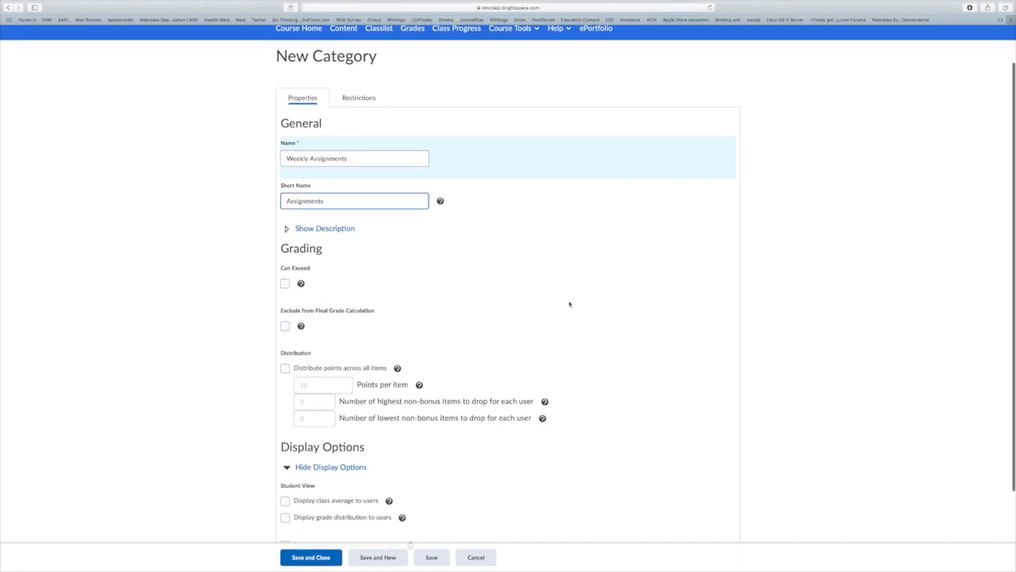
{"action": "scroll", "coordinate": [569, 304], "scroll_direction": "down", "scroll_amount": 1}
{"action": "left_click", "coordinate": [285, 270]}
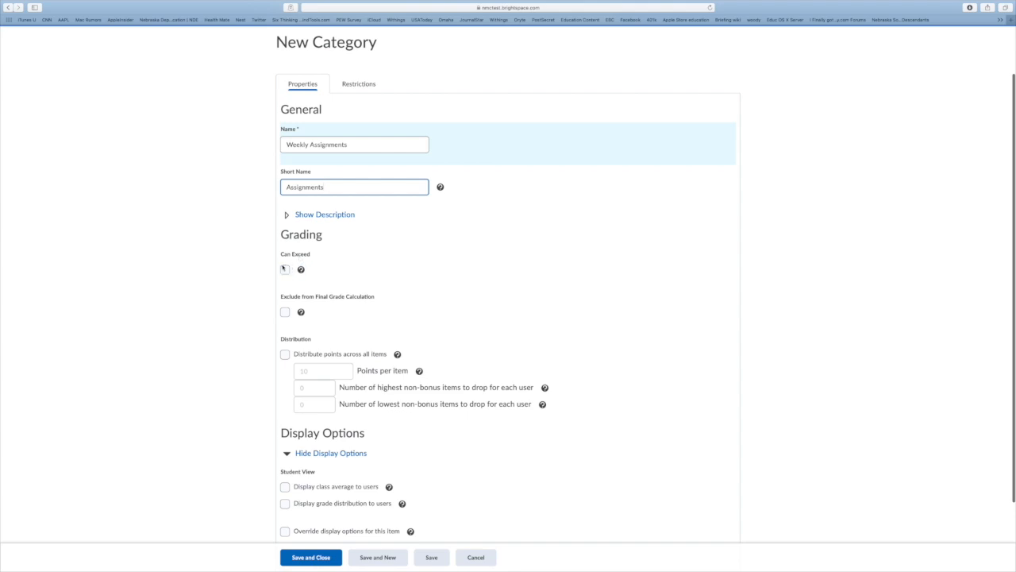
{"action": "left_click", "coordinate": [284, 269]}
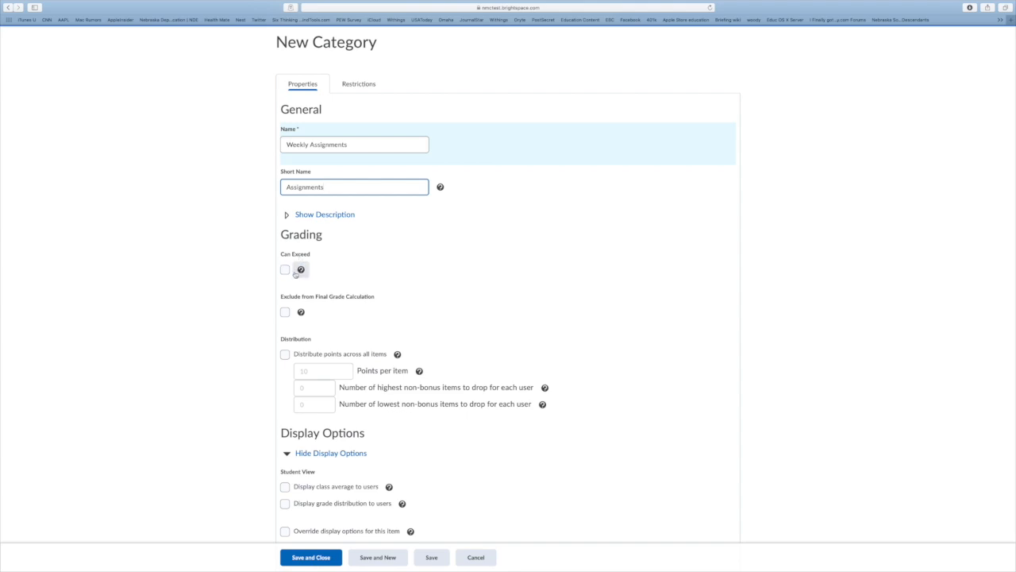
{"action": "left_click", "coordinate": [285, 270]}
{"action": "scroll", "coordinate": [508, 312], "scroll_direction": "down", "scroll_amount": 1}
{"action": "scroll", "coordinate": [509, 312], "scroll_direction": "down", "scroll_amount": 1}
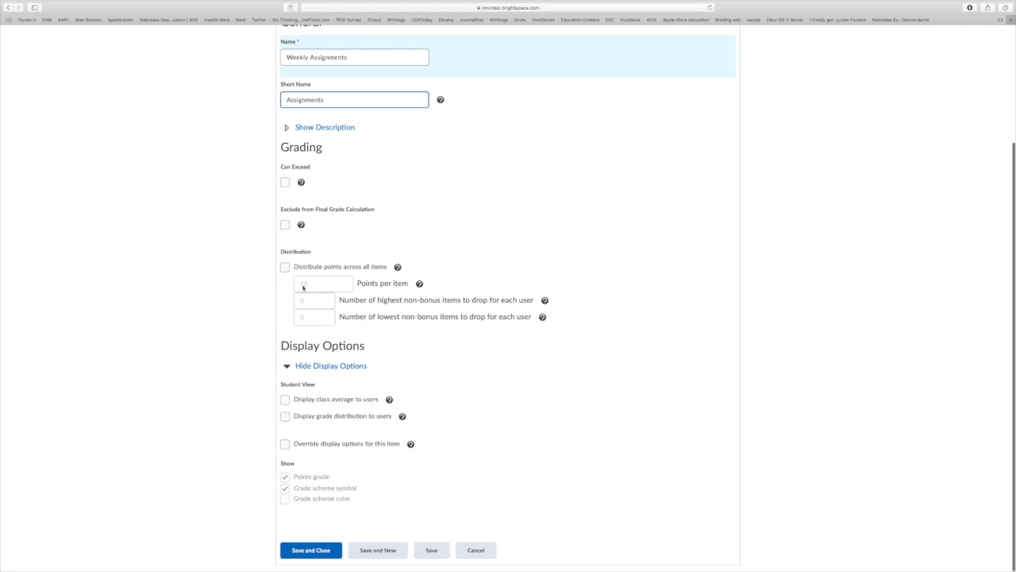
{"action": "scroll", "coordinate": [513, 423], "scroll_direction": "down", "scroll_amount": 1}
{"action": "scroll", "coordinate": [513, 423], "scroll_direction": "up", "scroll_amount": 1}
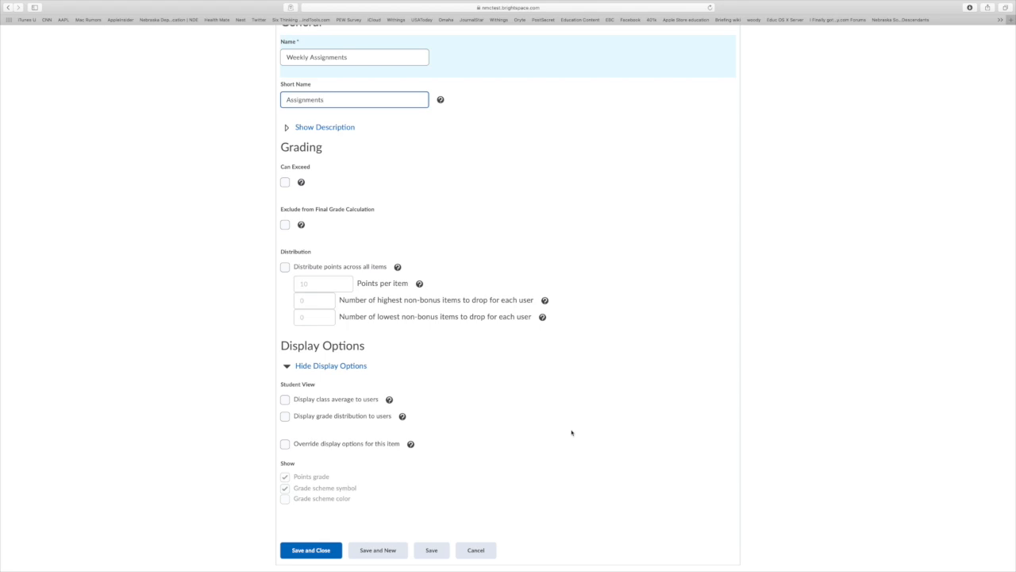
{"action": "scroll", "coordinate": [582, 240], "scroll_direction": "up", "scroll_amount": 2}
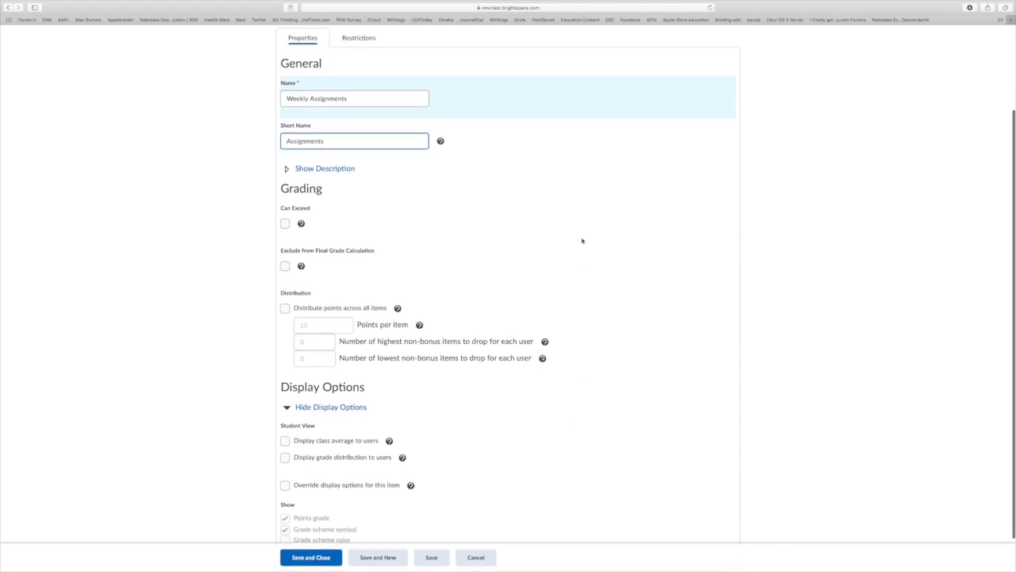
{"action": "scroll", "coordinate": [582, 241], "scroll_direction": "down", "scroll_amount": 2}
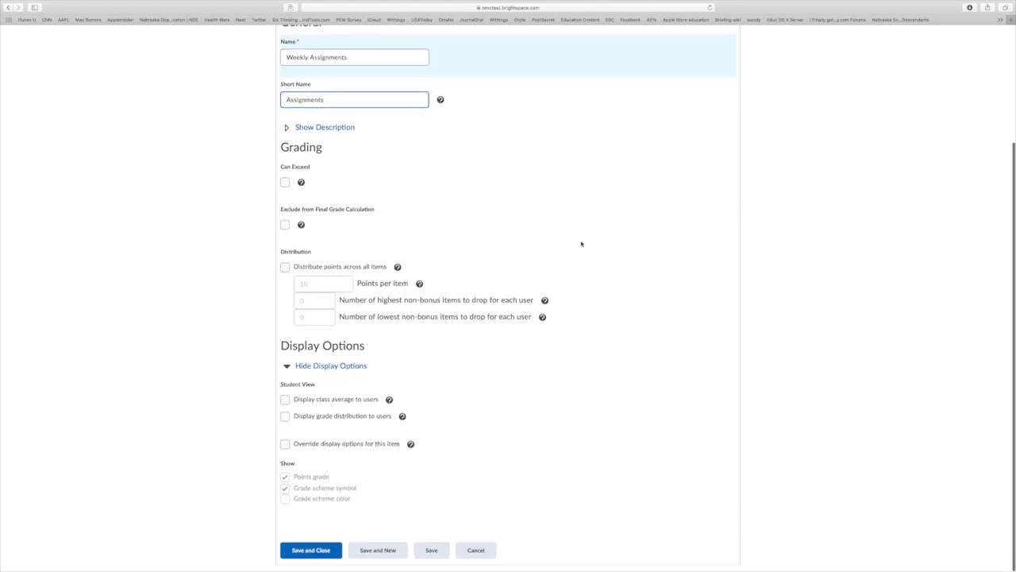
{"action": "left_click", "coordinate": [315, 549]}
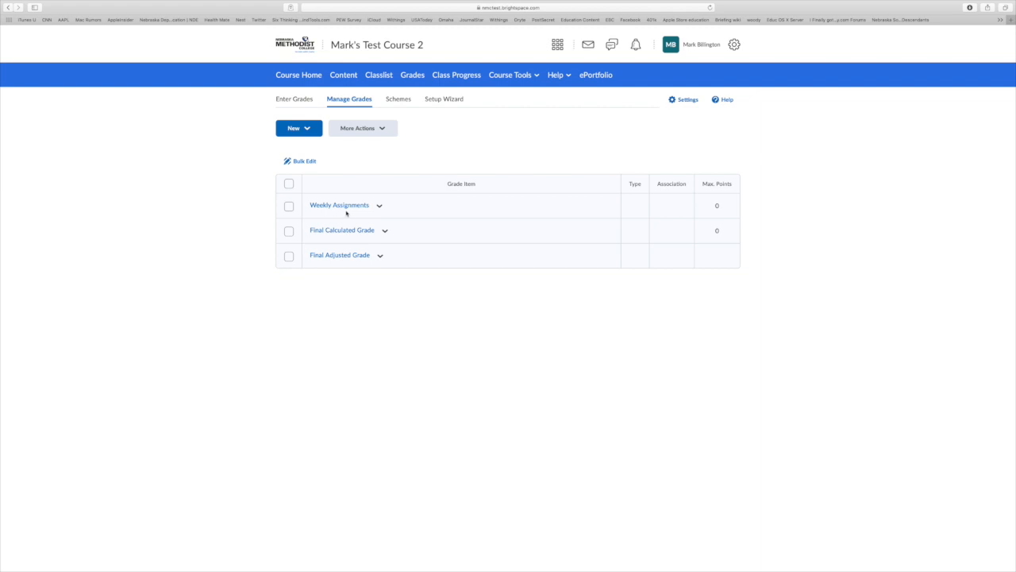
- Create and save a grade category named "Weekly discussions" with the short name "Discussions"
{"action": "left_click", "coordinate": [312, 132]}
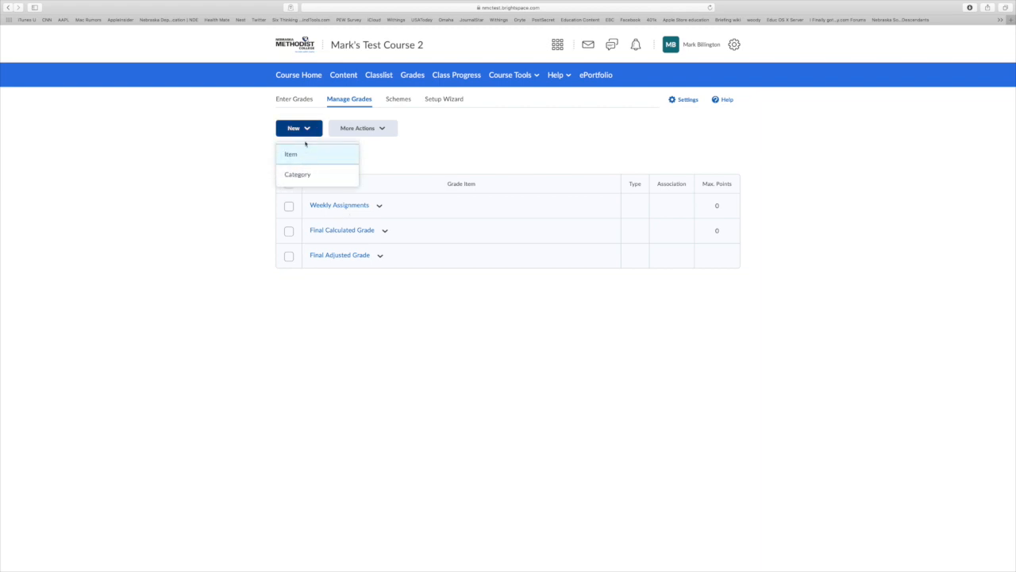
{"action": "left_click", "coordinate": [299, 174]}
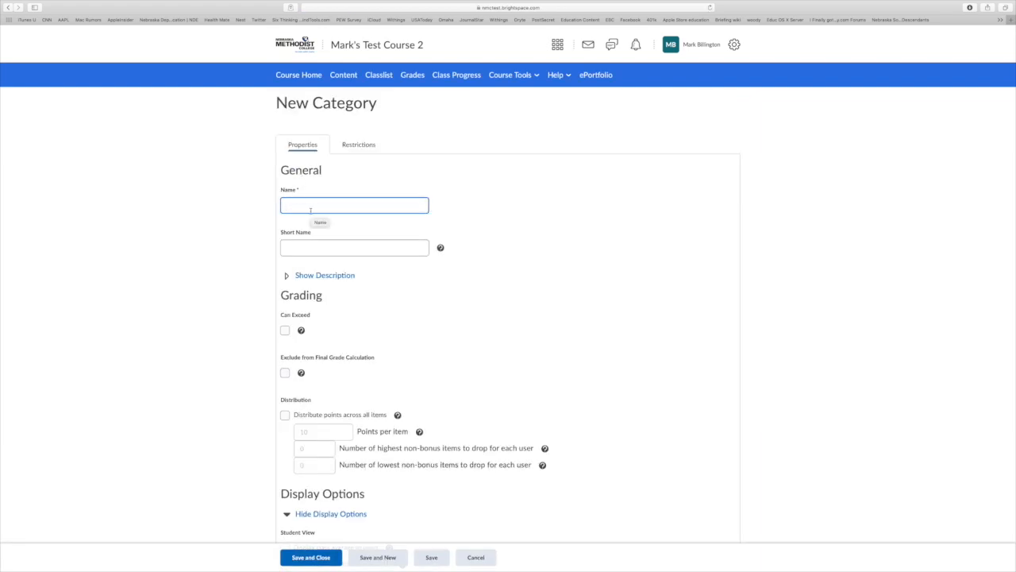
{"action": "type", "text": "Weekly discussions"}
{"action": "left_click", "coordinate": [373, 246]}
{"action": "type", "text": "Discussions"}
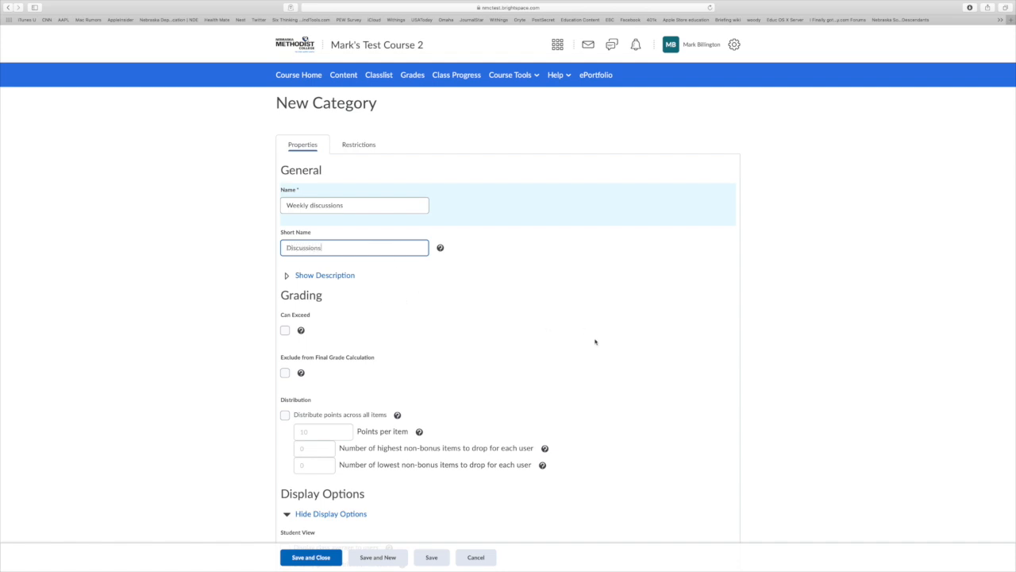
{"action": "scroll", "coordinate": [595, 343], "scroll_direction": "down", "scroll_amount": 3}
{"action": "scroll", "coordinate": [586, 303], "scroll_direction": "down", "scroll_amount": 2}
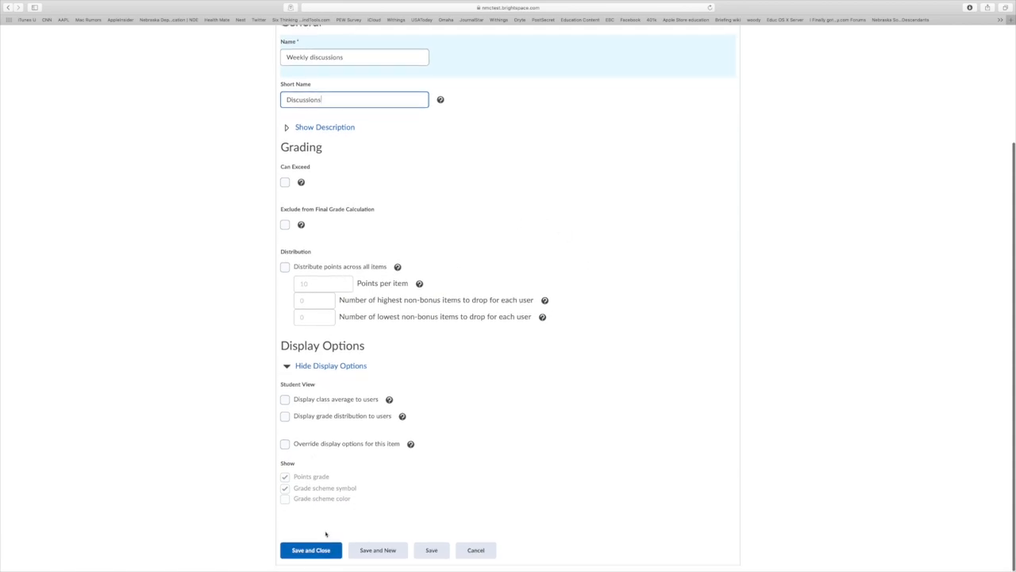
{"action": "left_click", "coordinate": [309, 556]}
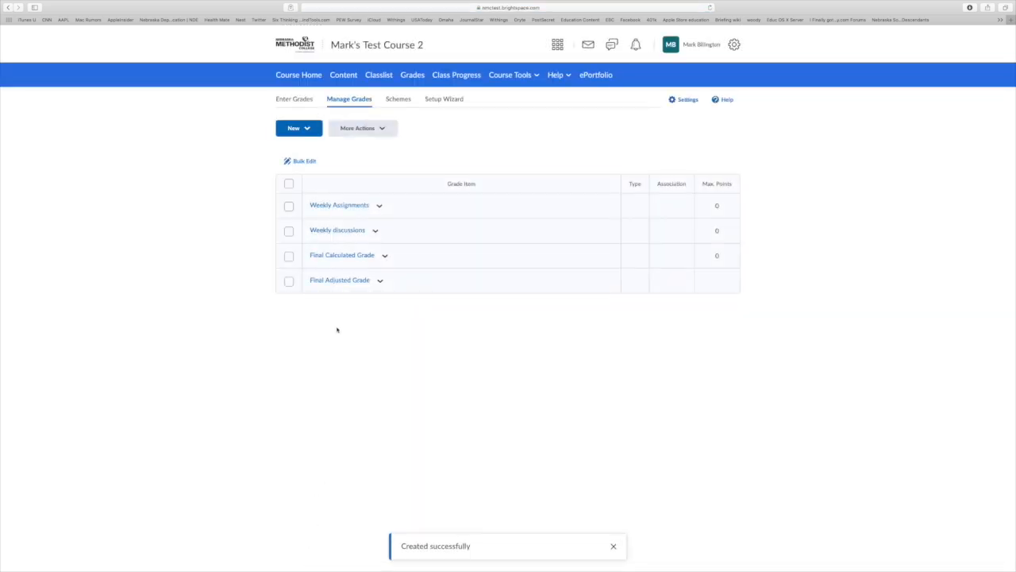
- Create and save a grade category named "Quizzes" with the short name "Quizzes"
{"action": "left_click", "coordinate": [307, 129]}
{"action": "left_click", "coordinate": [302, 174]}
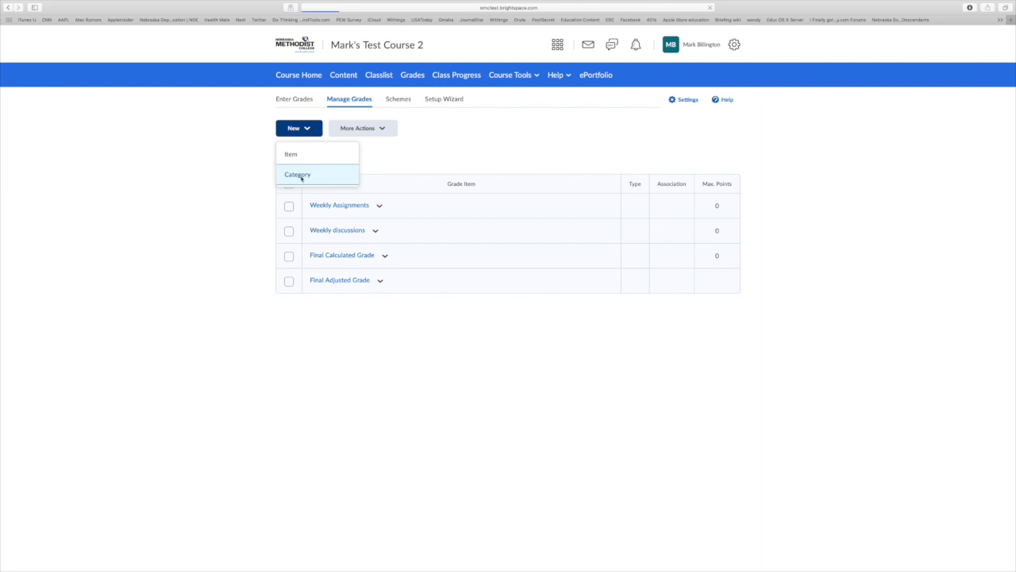
{"action": "type", "text": "Quizzes"}
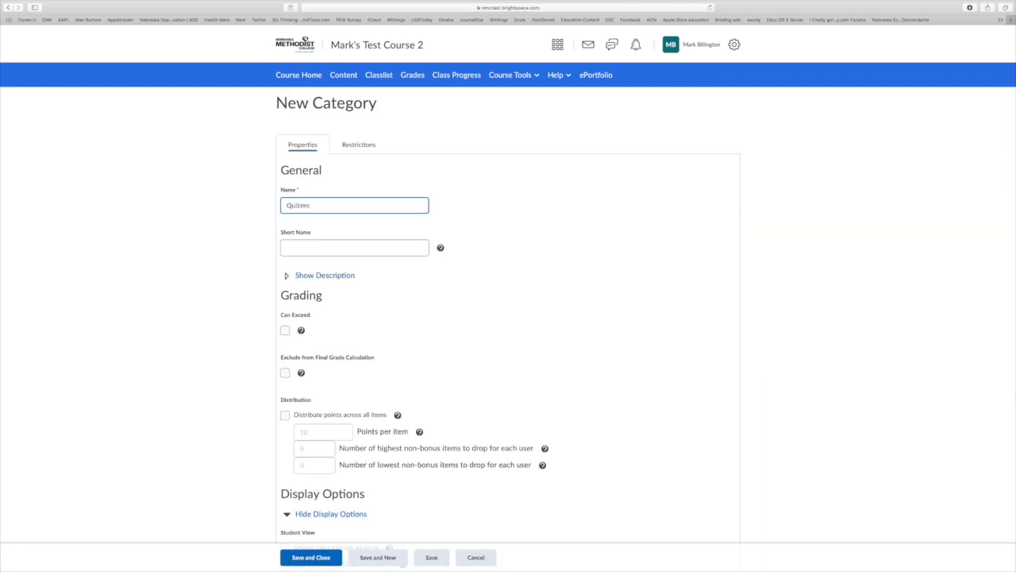
{"action": "left_click", "coordinate": [336, 248]}
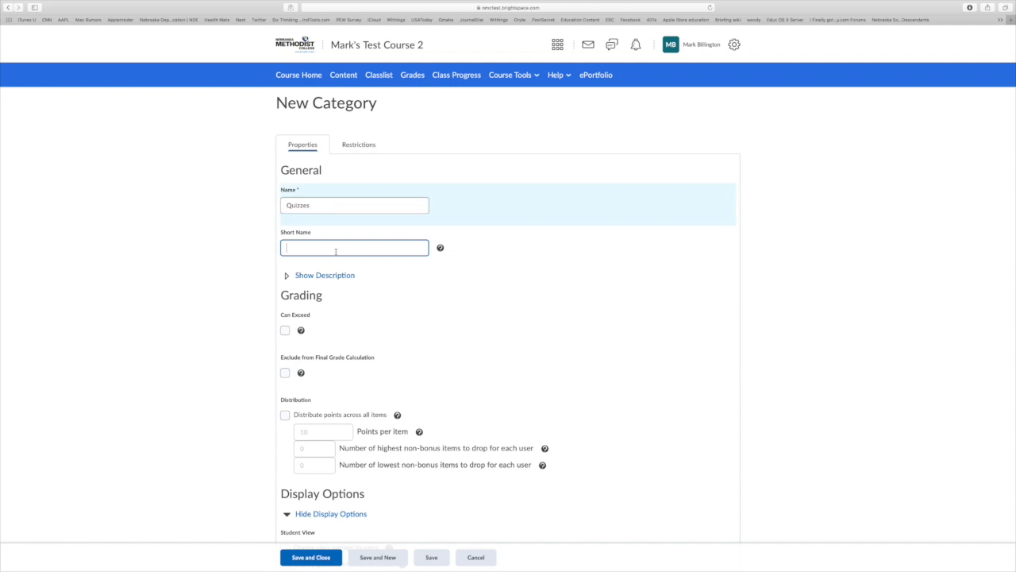
{"action": "type", "text": "Quizzes"}
{"action": "scroll", "coordinate": [437, 325], "scroll_direction": "down", "scroll_amount": 3}
{"action": "scroll", "coordinate": [437, 325], "scroll_direction": "down", "scroll_amount": 1}
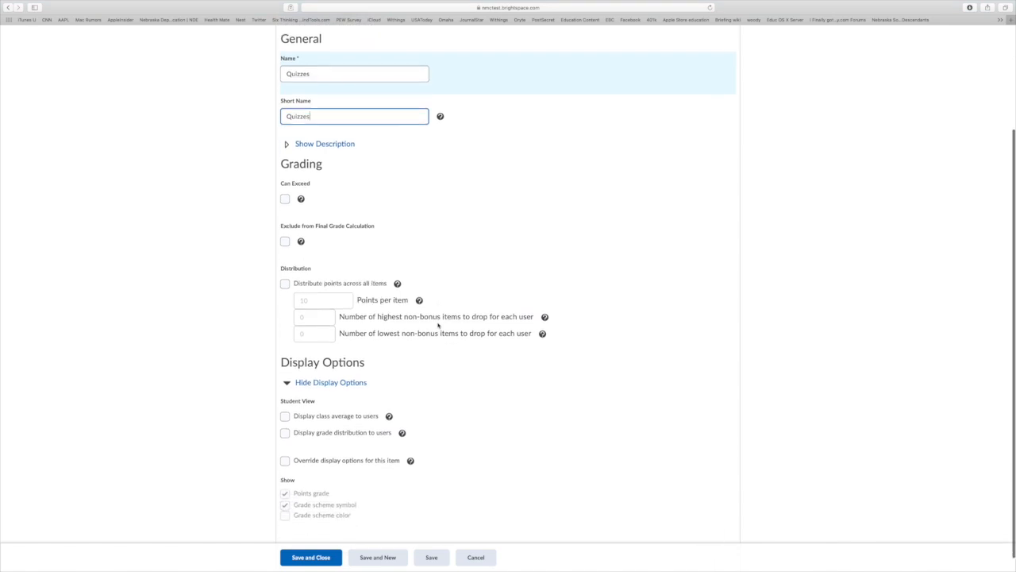
{"action": "left_click", "coordinate": [326, 549]}
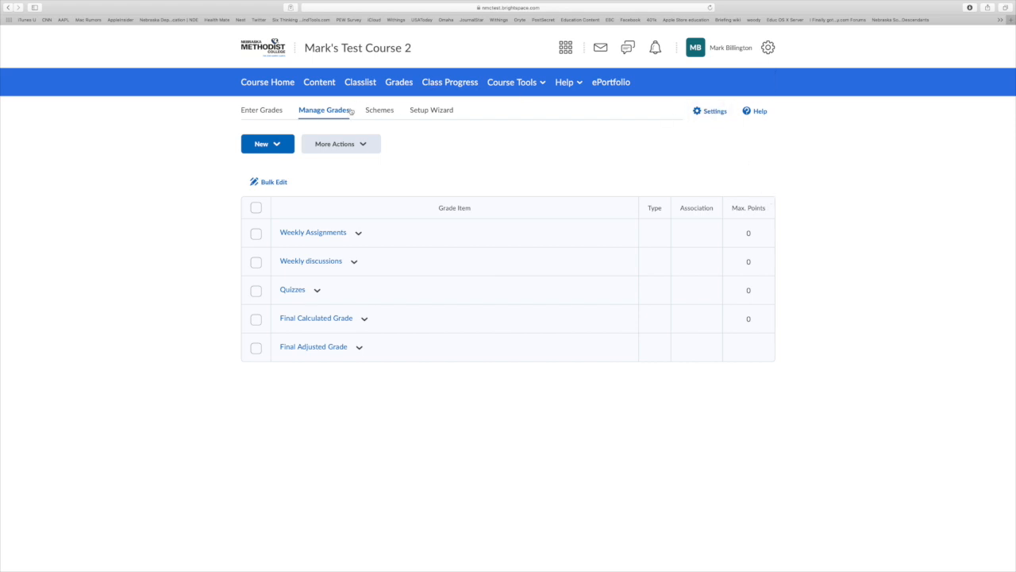
- Open the grade book's calculation options and examine the grading system, final grade release, ungraded item and auto update settings
{"action": "left_click", "coordinate": [712, 112]}
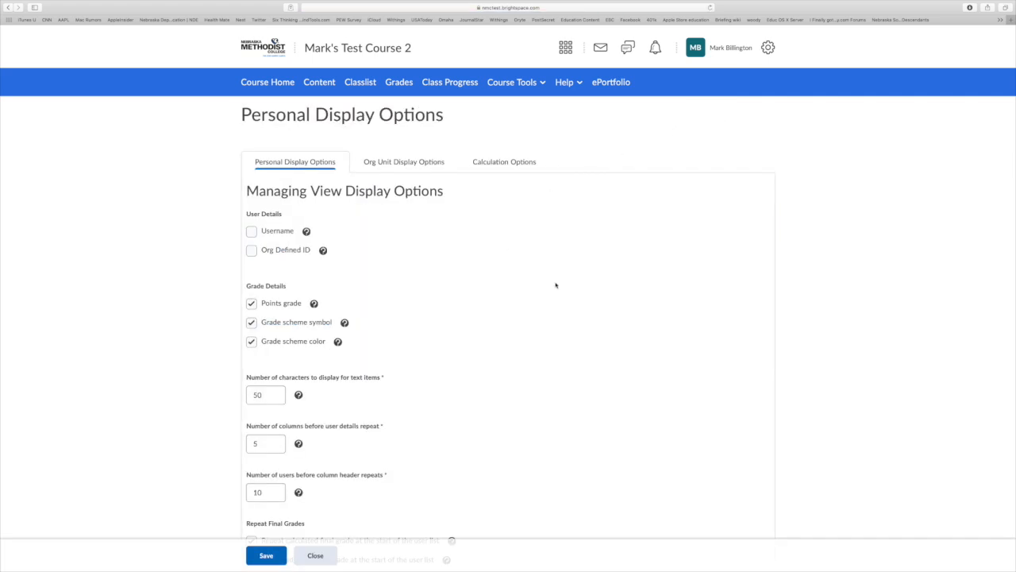
{"action": "left_click", "coordinate": [508, 162]}
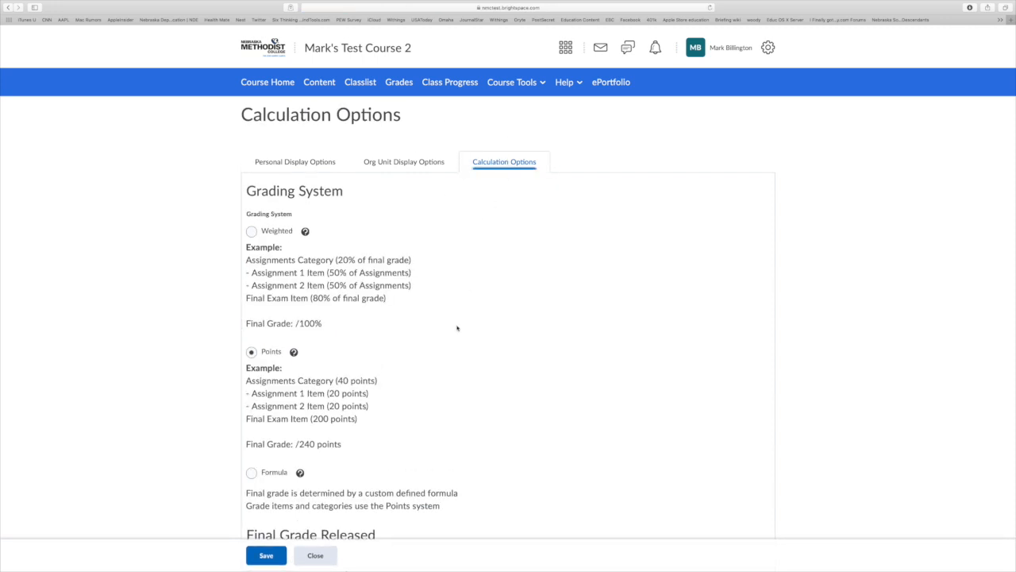
{"action": "scroll", "coordinate": [457, 328], "scroll_direction": "down", "scroll_amount": 2}
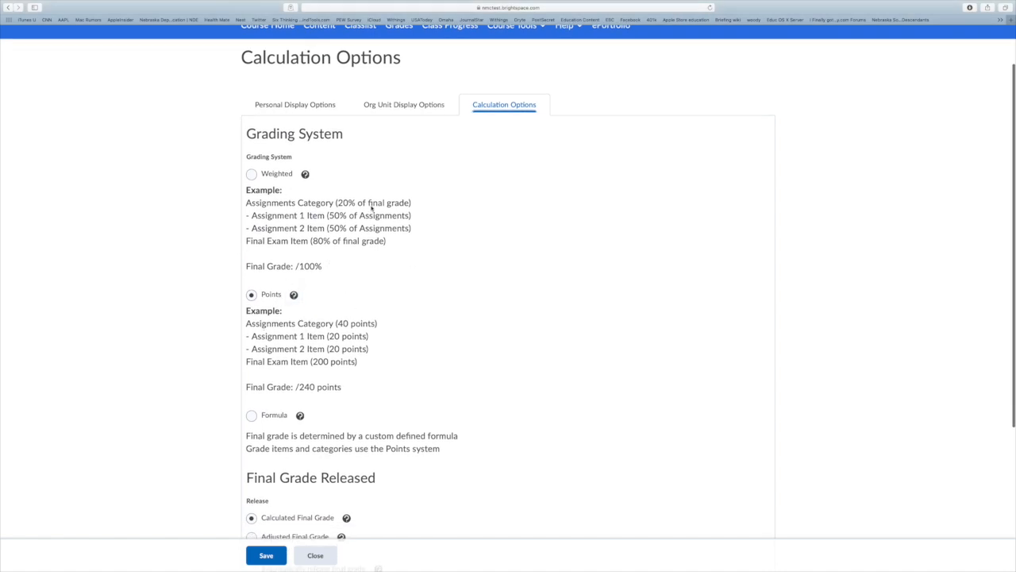
{"action": "scroll", "coordinate": [497, 334], "scroll_direction": "down", "scroll_amount": 1}
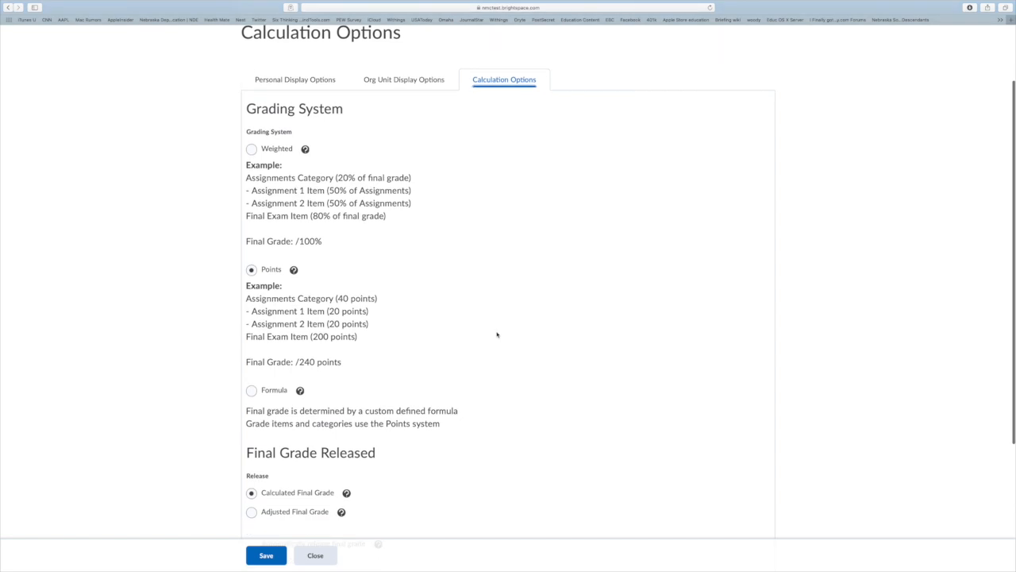
{"action": "scroll", "coordinate": [497, 334], "scroll_direction": "down", "scroll_amount": 3}
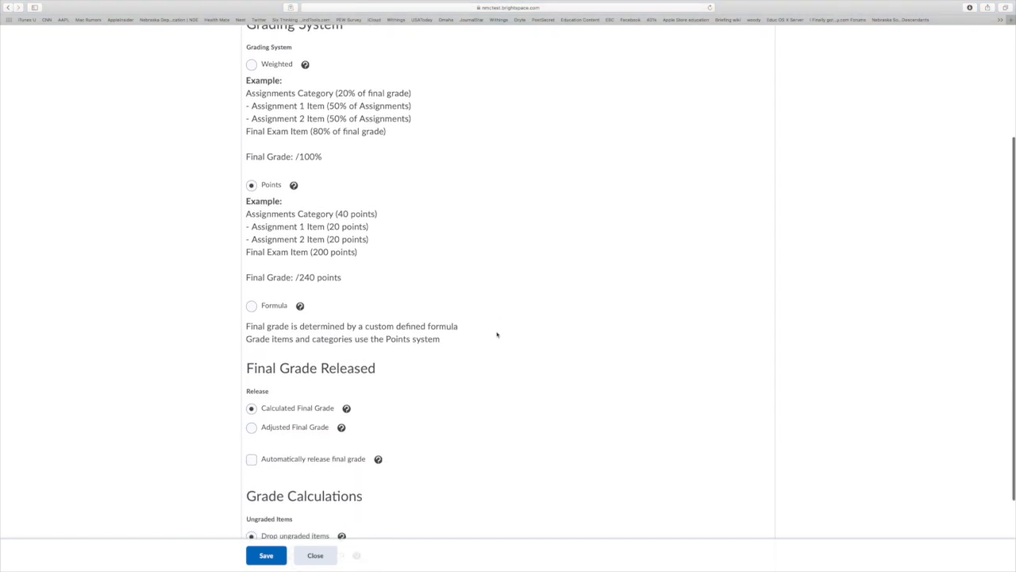
{"action": "scroll", "coordinate": [497, 334], "scroll_direction": "down", "scroll_amount": 1}
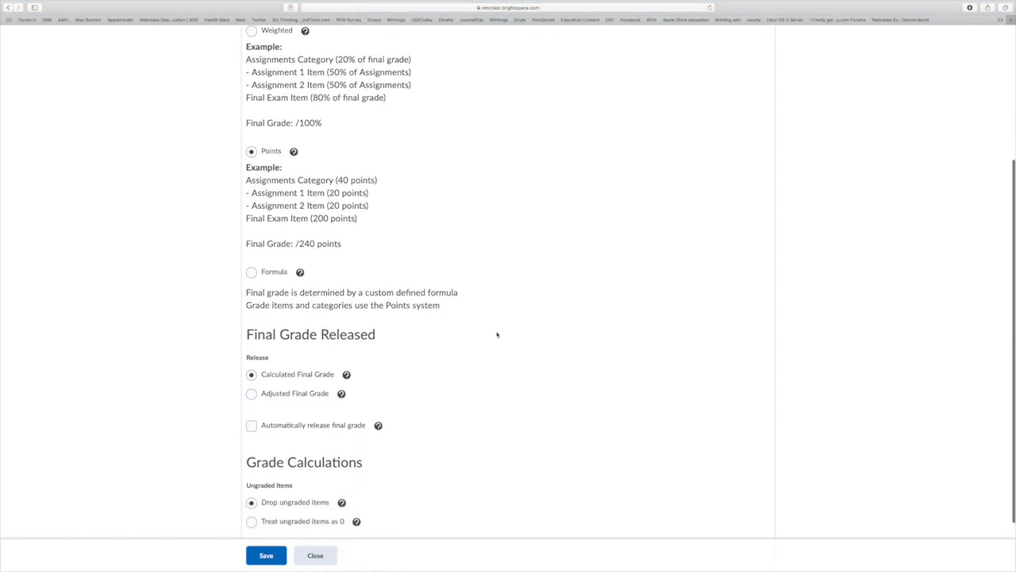
{"action": "scroll", "coordinate": [497, 335], "scroll_direction": "down", "scroll_amount": 1}
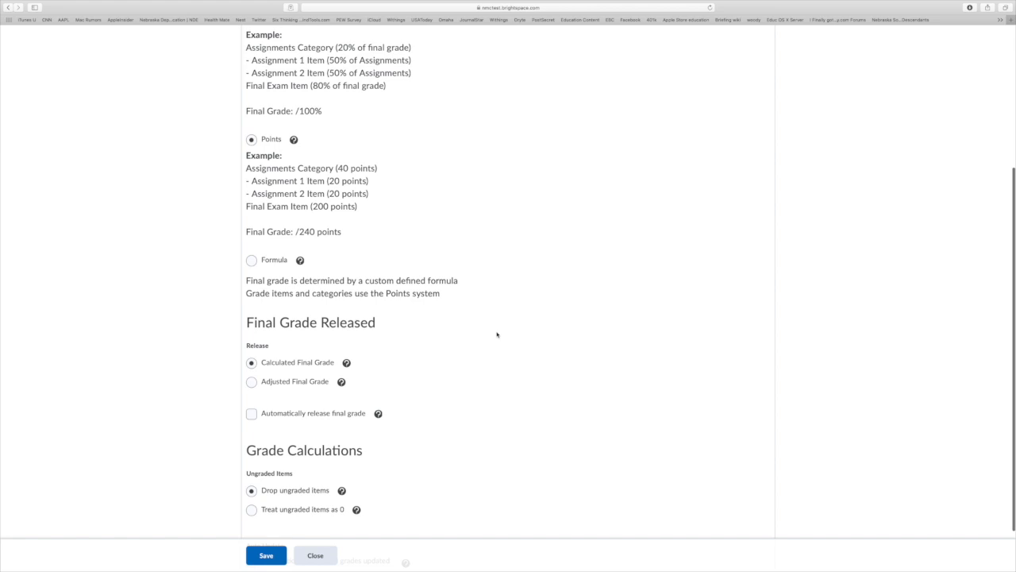
{"action": "scroll", "coordinate": [497, 334], "scroll_direction": "down", "scroll_amount": 1}
{"action": "scroll", "coordinate": [497, 334], "scroll_direction": "down", "scroll_amount": 2}
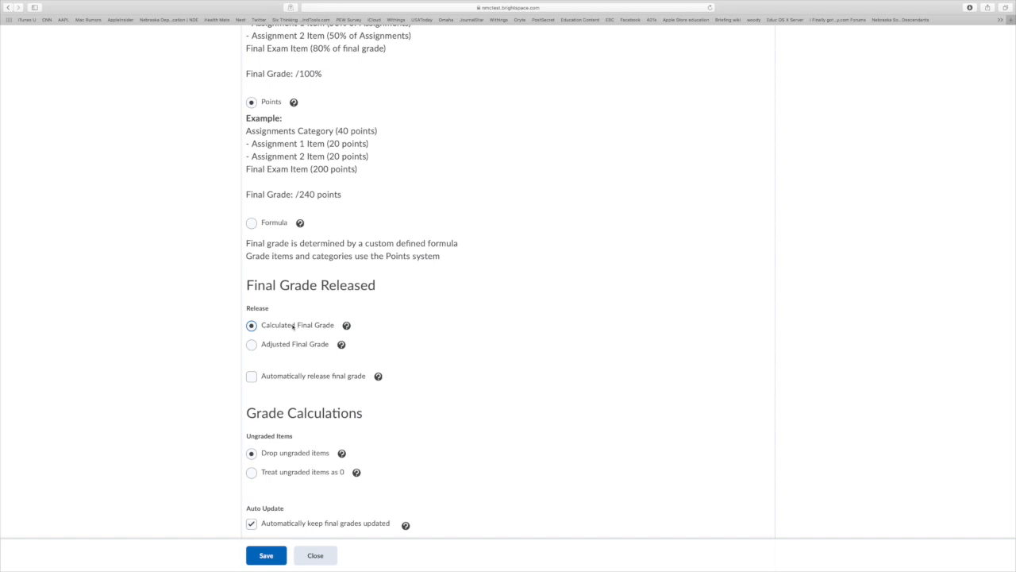
{"action": "scroll", "coordinate": [293, 327], "scroll_direction": "down", "scroll_amount": 2}
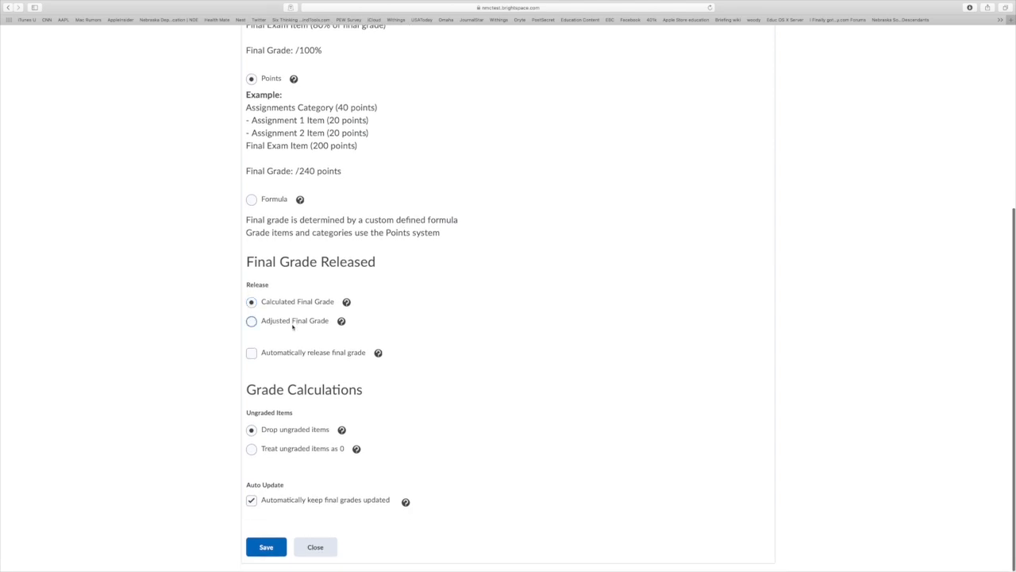
- Enable automatic release of the final grade and save the calculation options
{"action": "left_click", "coordinate": [252, 353]}
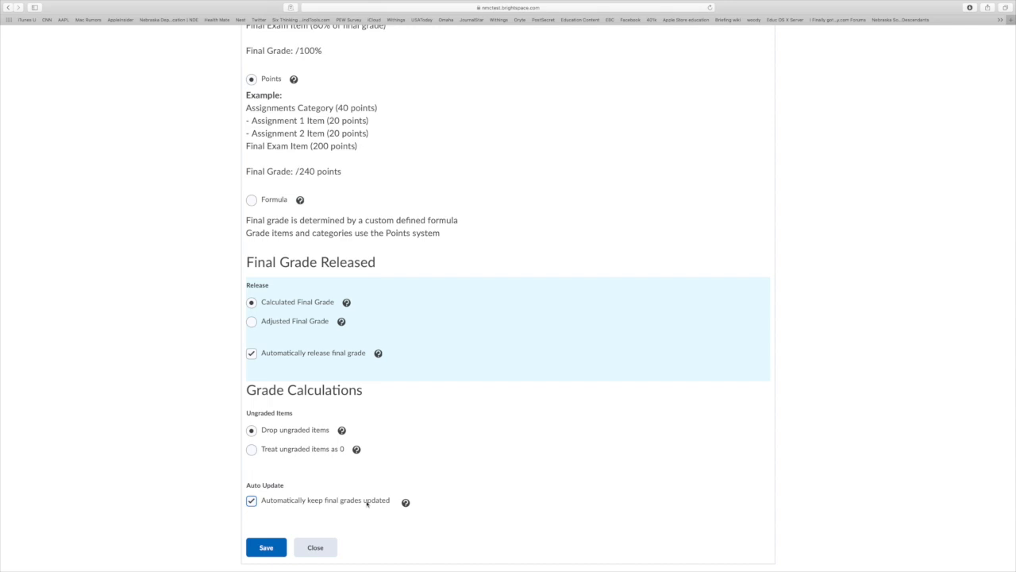
{"action": "left_click", "coordinate": [267, 546]}
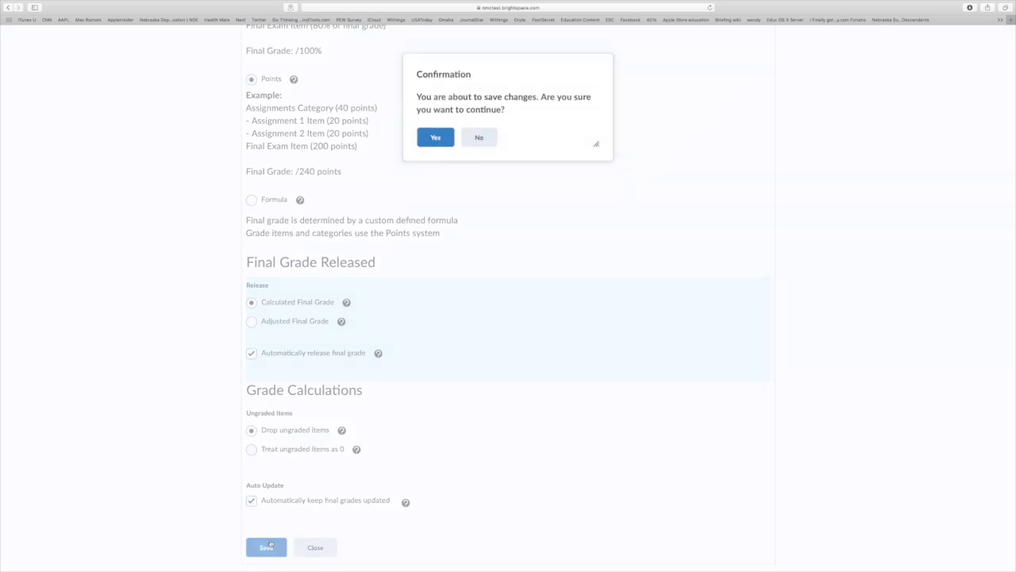
{"action": "left_click", "coordinate": [435, 148]}
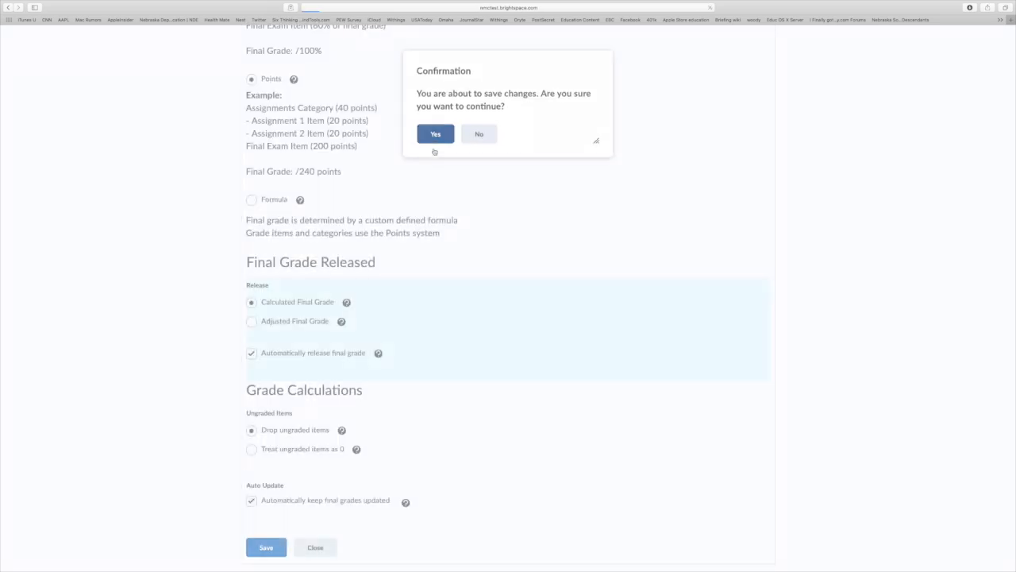